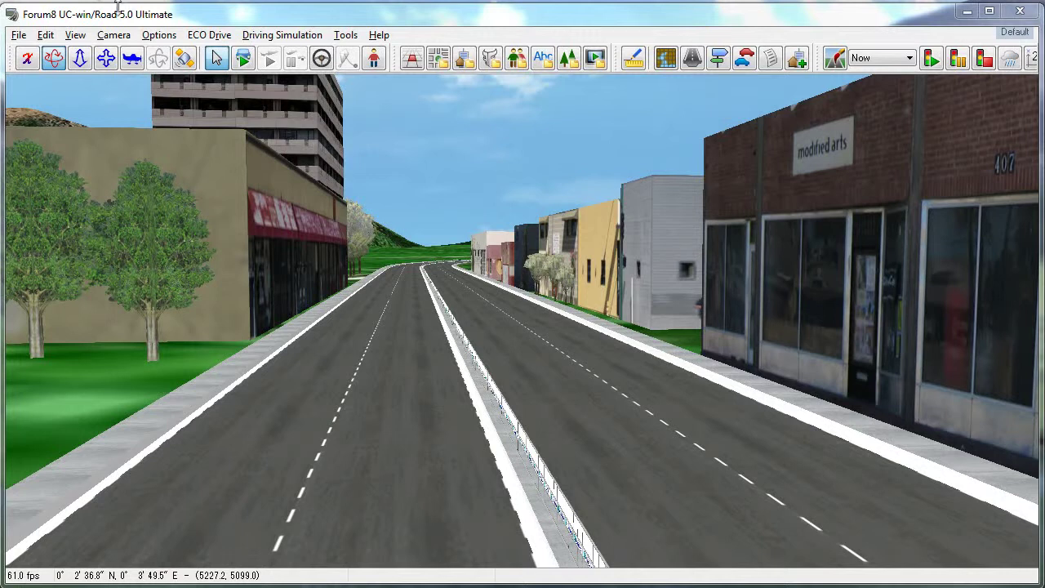
- Start recording a new flight path and dismiss the recording instructions
left_click(47, 35)
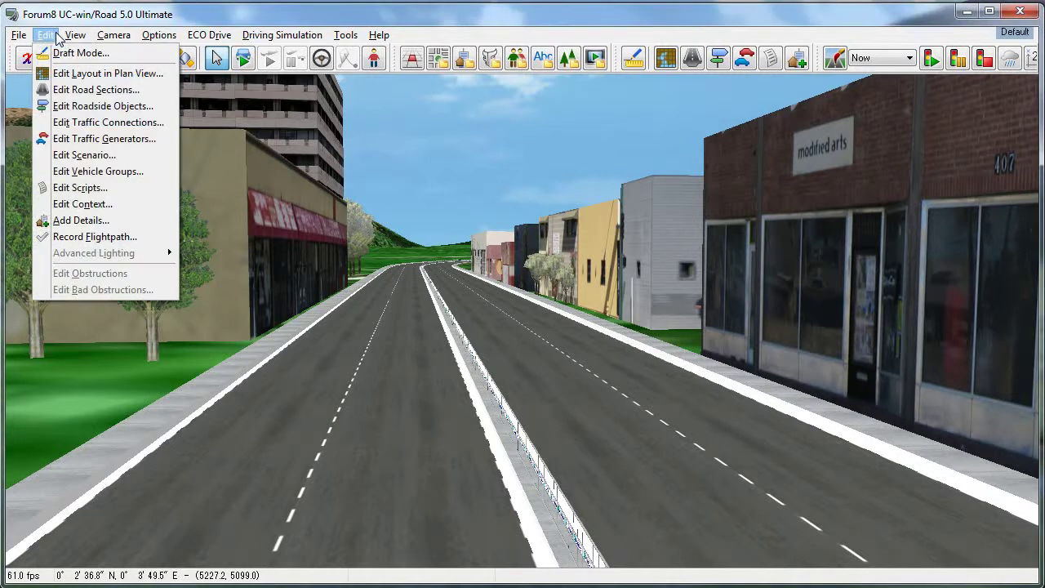
left_click(103, 237)
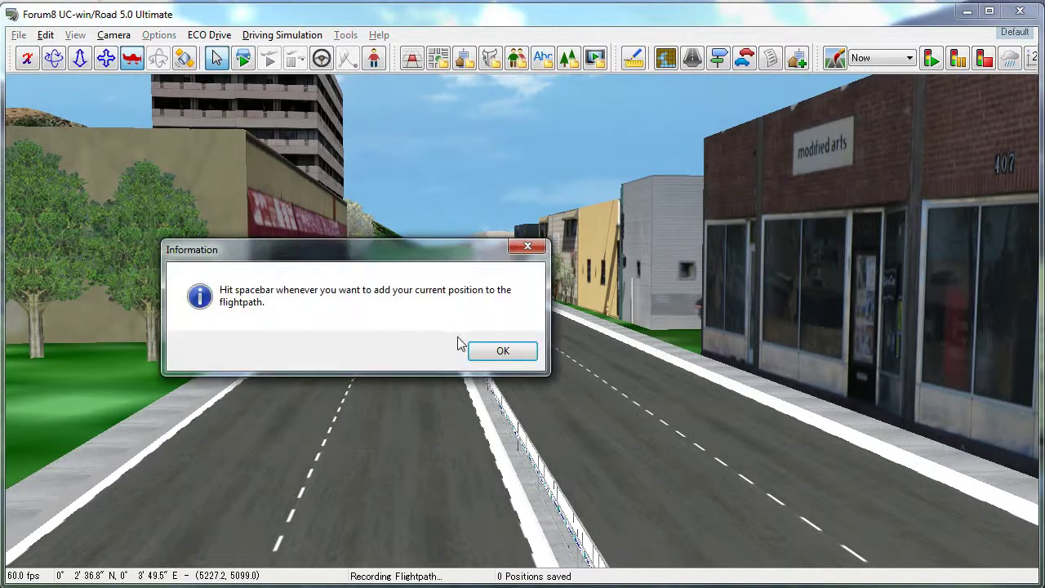
left_click(500, 352)
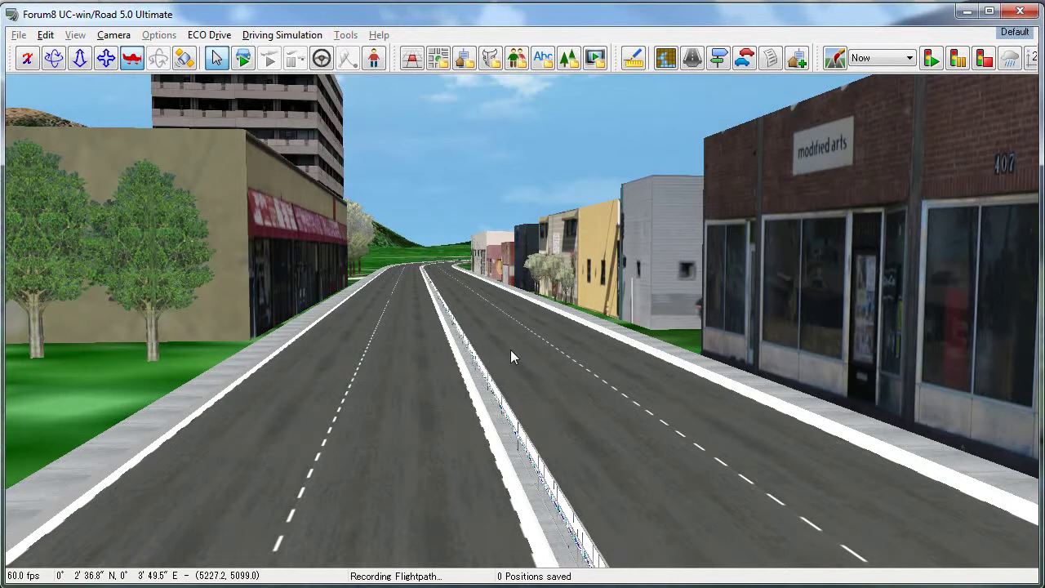
- Fly along the street toward the countryside, saving six camera positions on the way
left_click(510, 350)
key("Up")
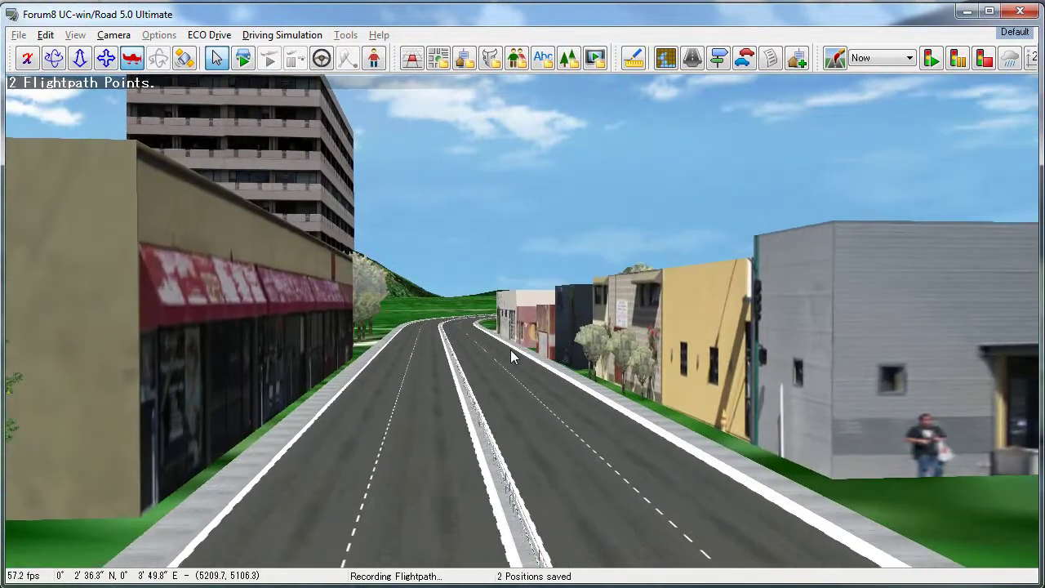
left_click(510, 350)
key("Page_Up")
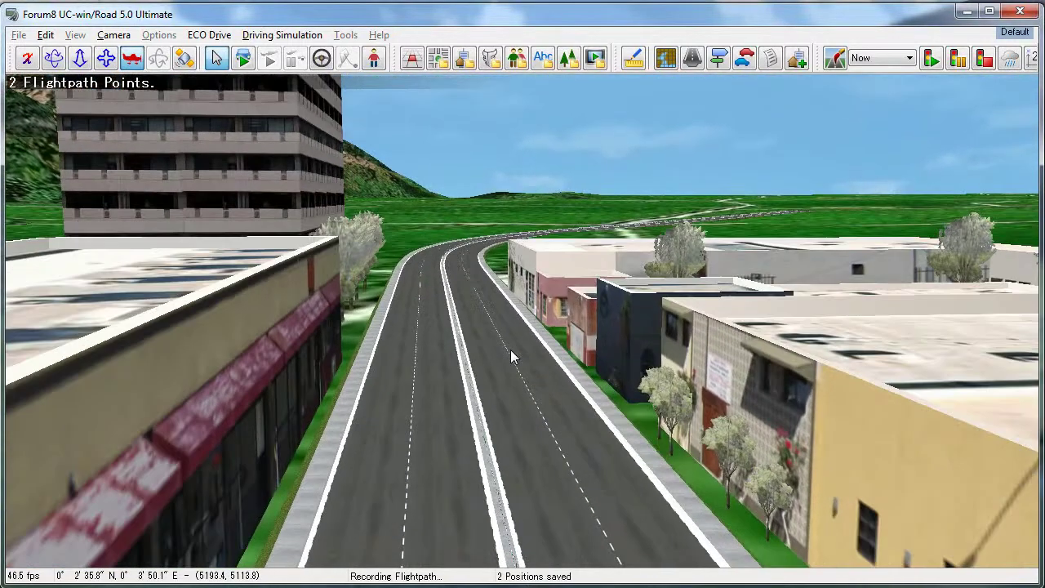
key("Up")
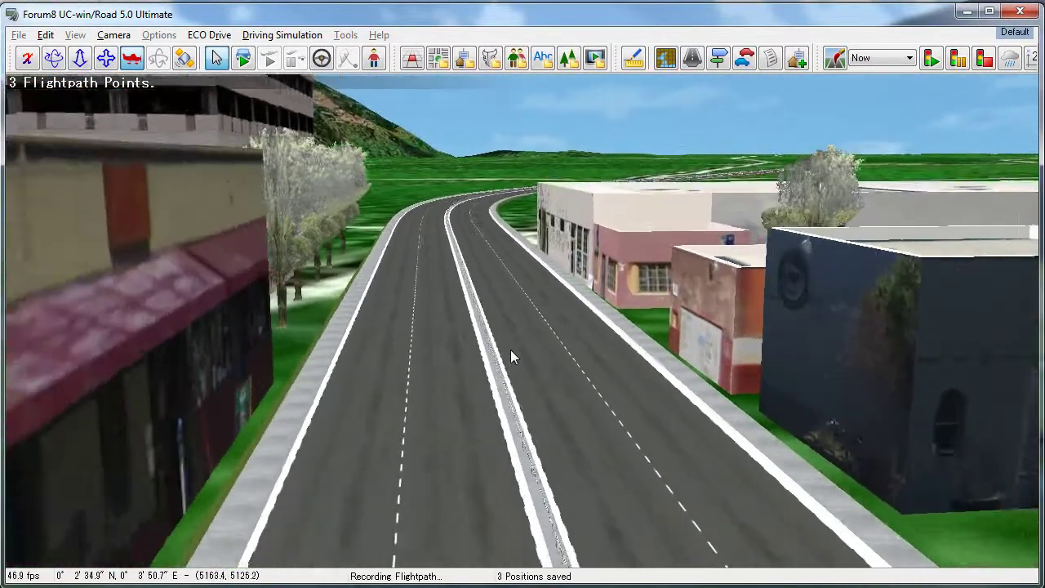
key("Up")
left_click(510, 357)
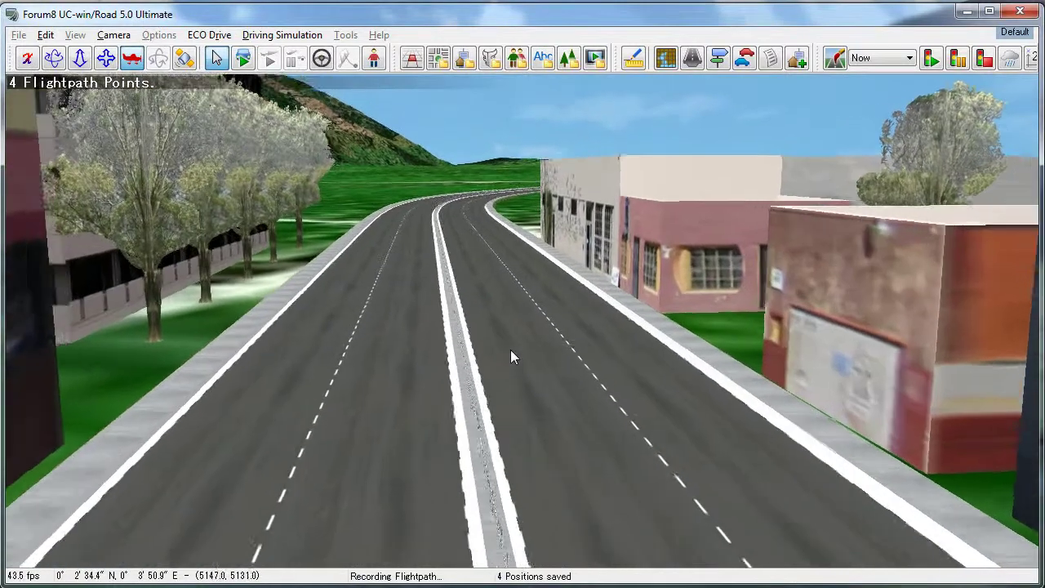
key("Up")
left_click(511, 353)
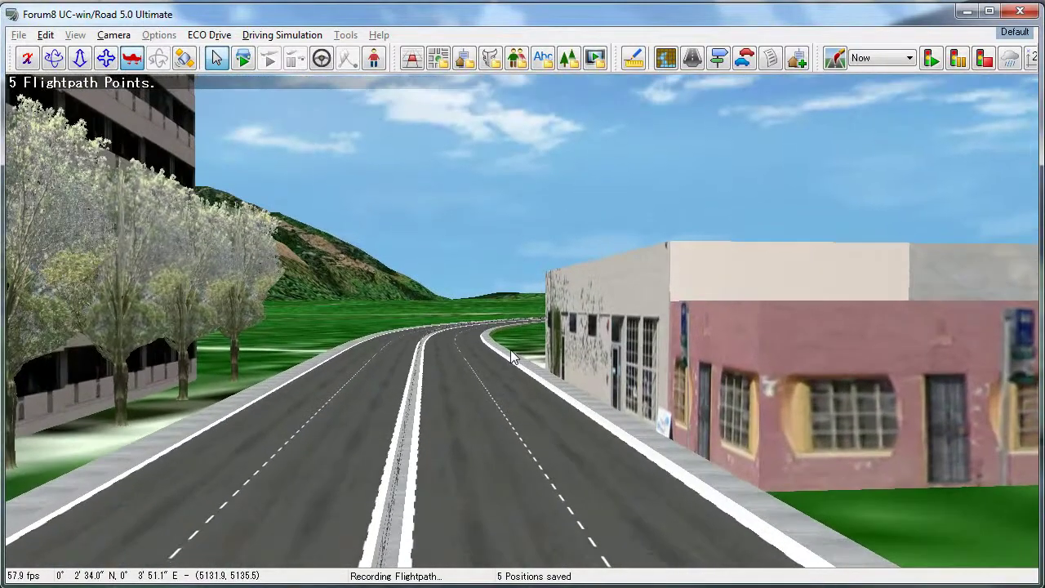
key("Up")
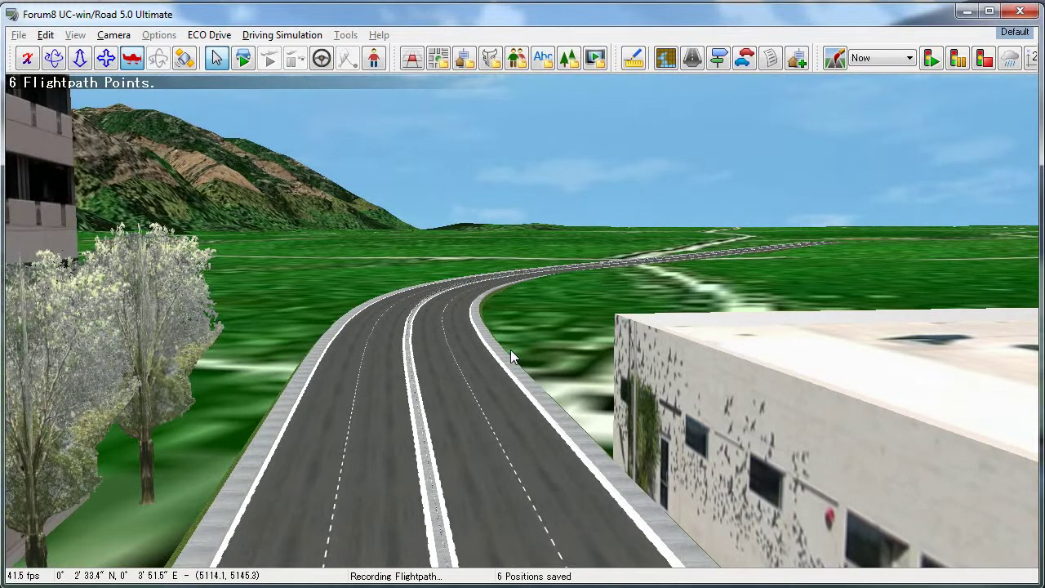
left_click(46, 36)
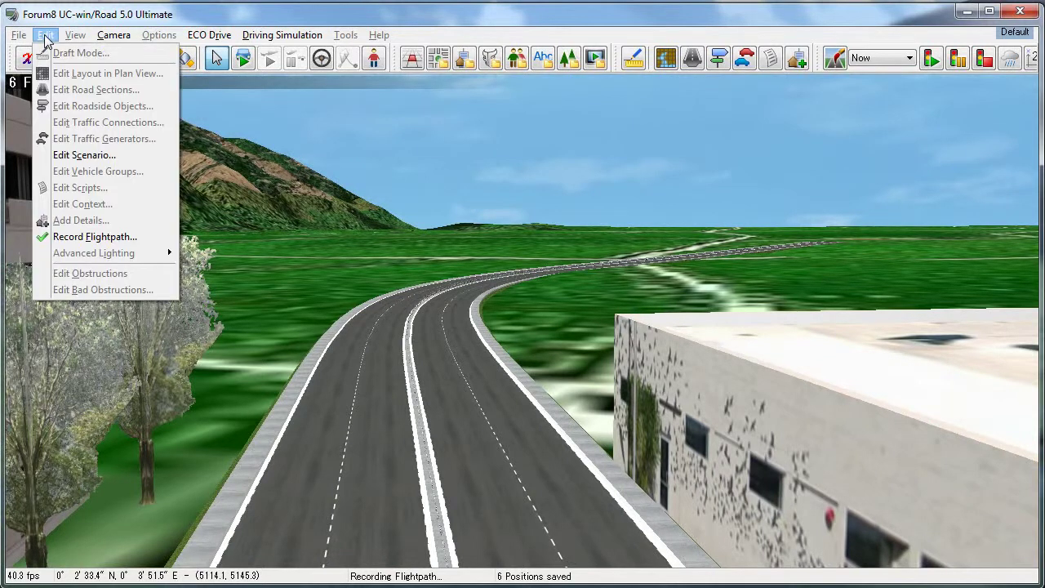
- Stop recording and accept the completed six-position flight path curve
left_click(83, 237)
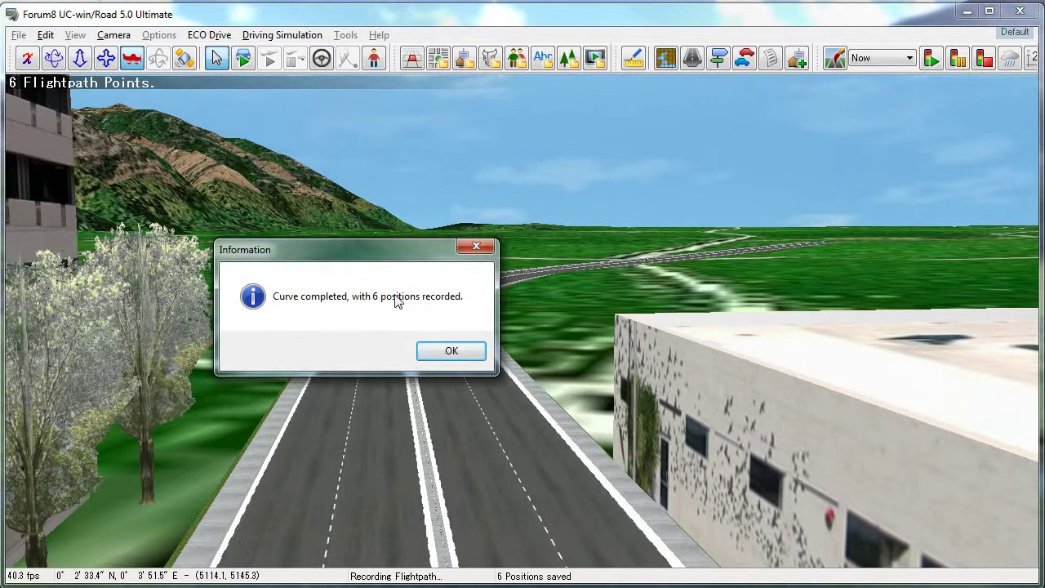
left_click(449, 352)
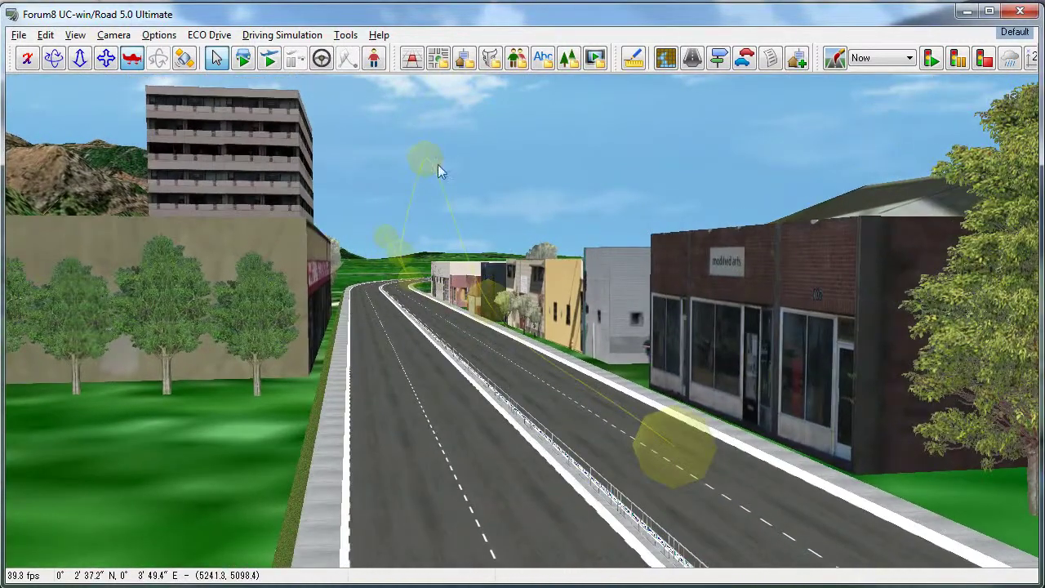
- Set flight path node 3's height to 559.43 m, shift it sideways, and confirm
left_click(105, 58)
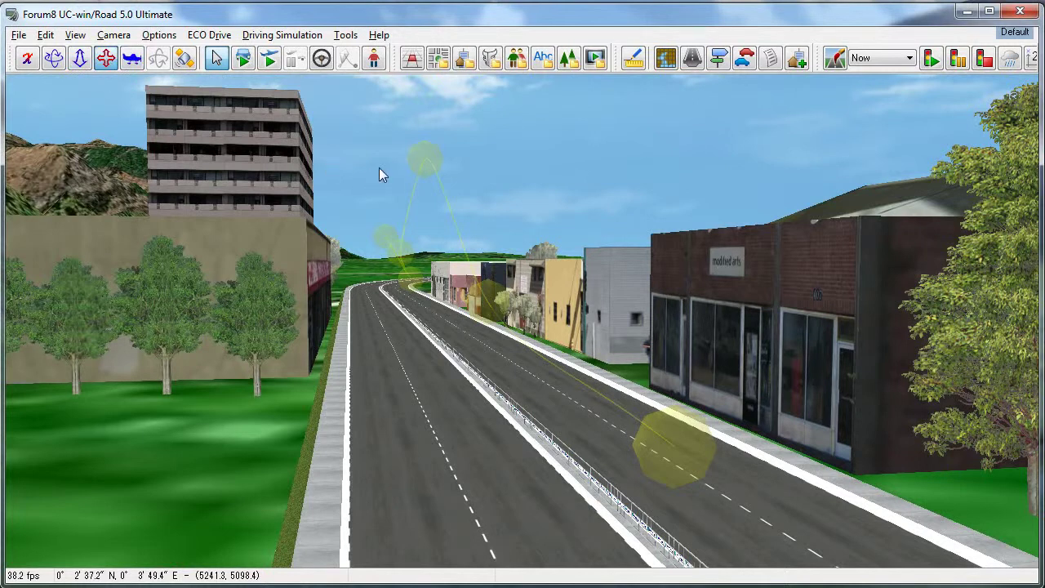
left_click(427, 163)
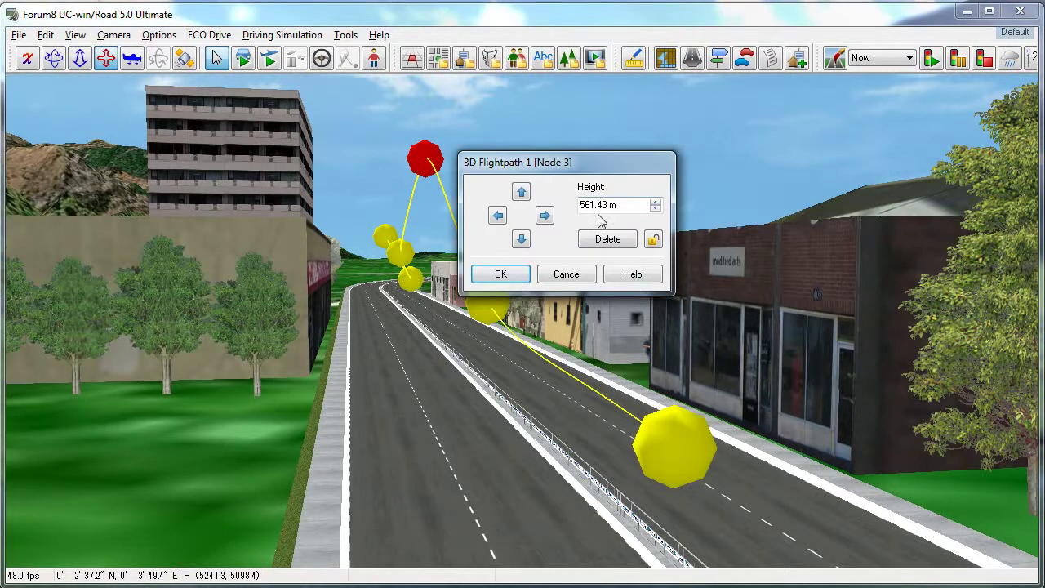
left_click(656, 203)
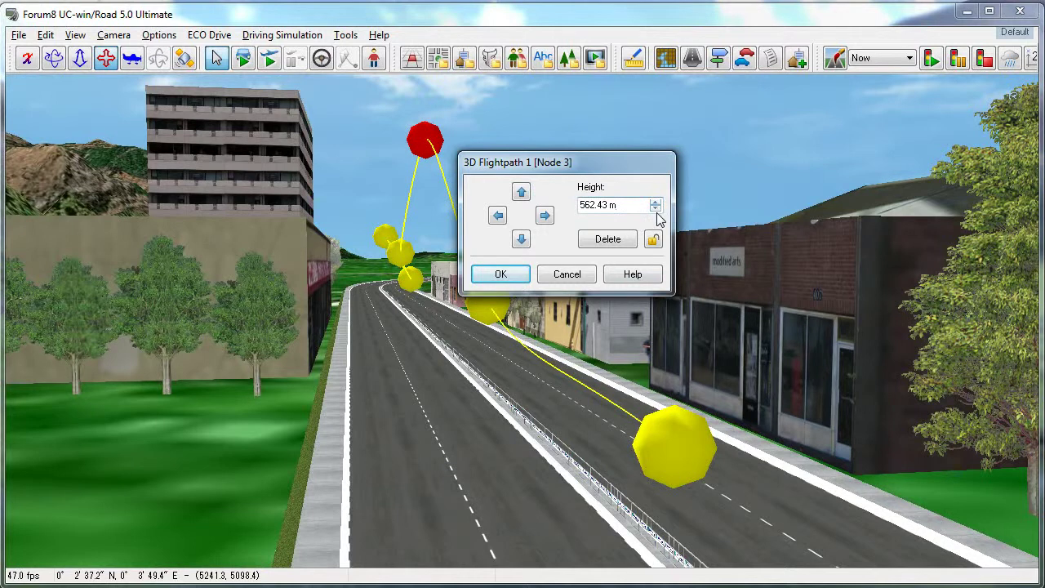
left_click(656, 209)
left_click(656, 209)
left_click(656, 209)
left_click(545, 218)
left_click(545, 218)
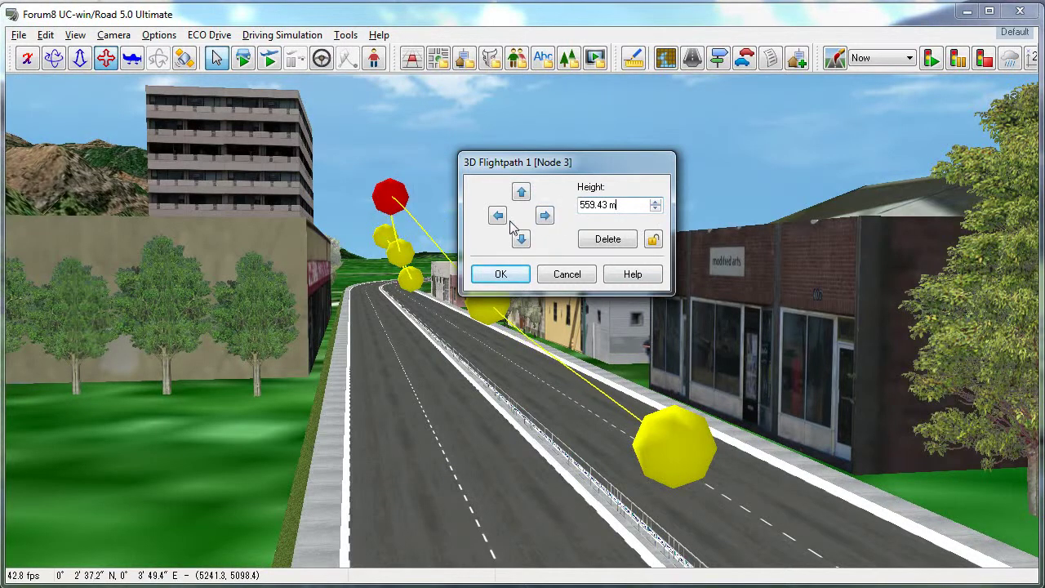
left_click(499, 219)
left_click(545, 215)
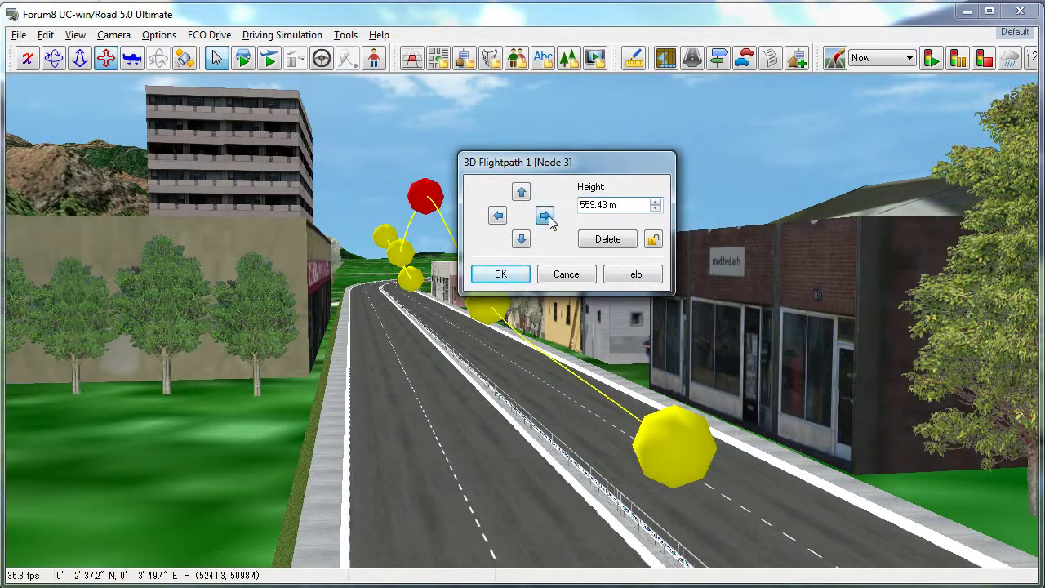
left_click(501, 274)
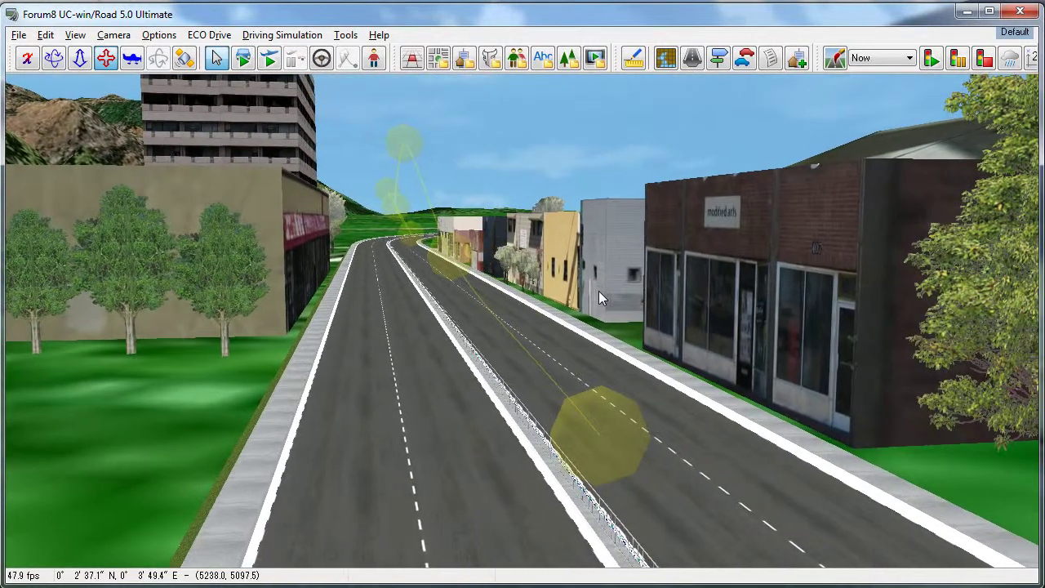
- Add 3D Flightpath 1 to the Auto Pilot flight sequence
left_click(268, 59)
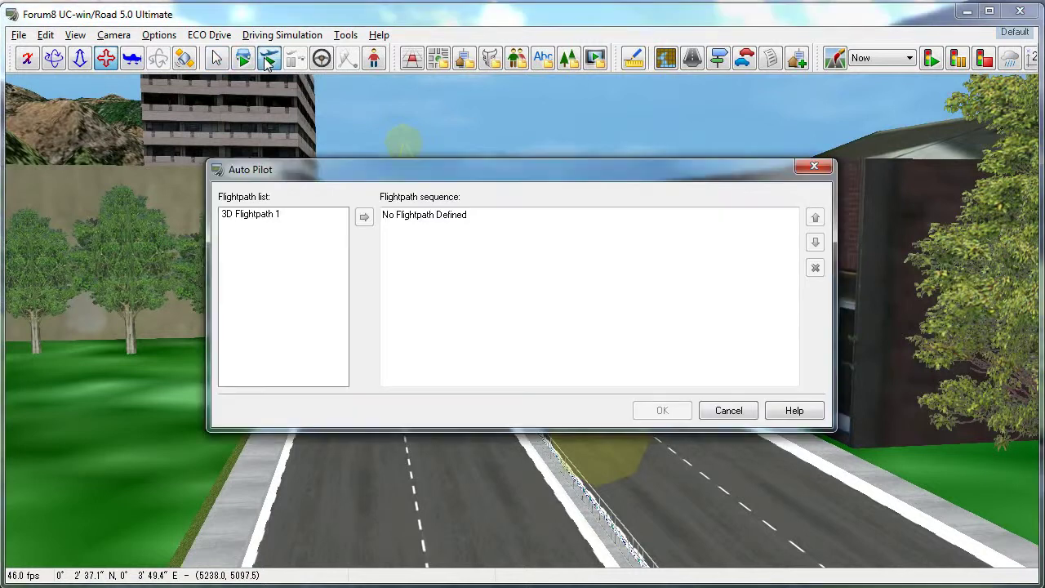
left_click(256, 216)
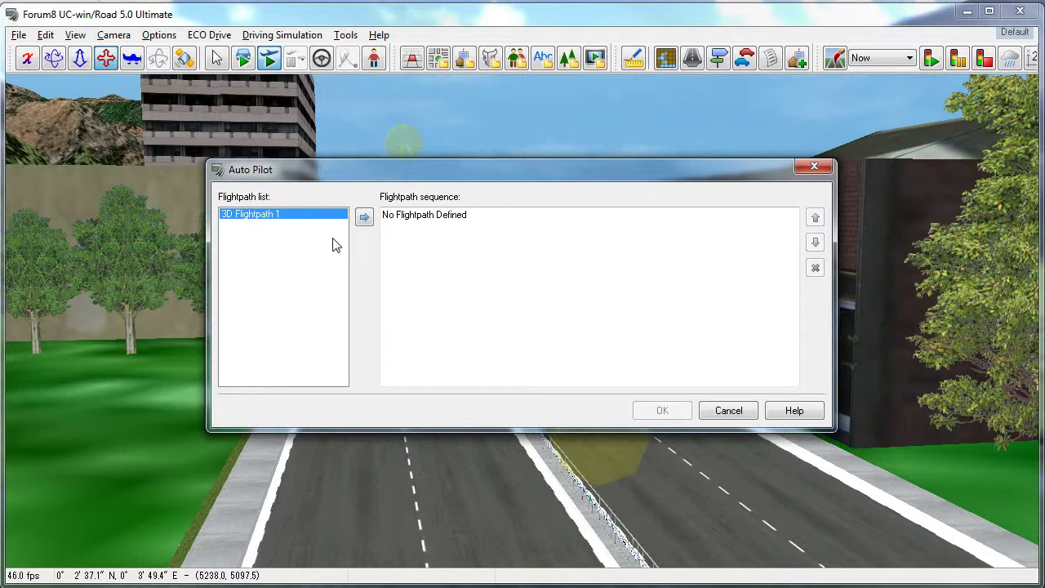
left_click(364, 217)
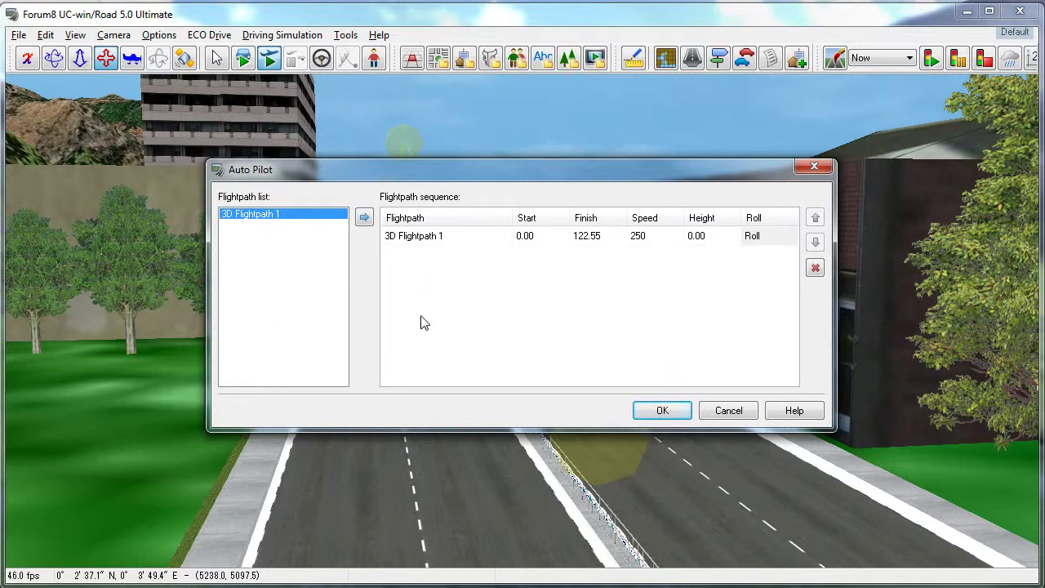
- Set the flightpath speed to 30 km/h with 'Do not roll', and start the flyby
left_click(651, 237)
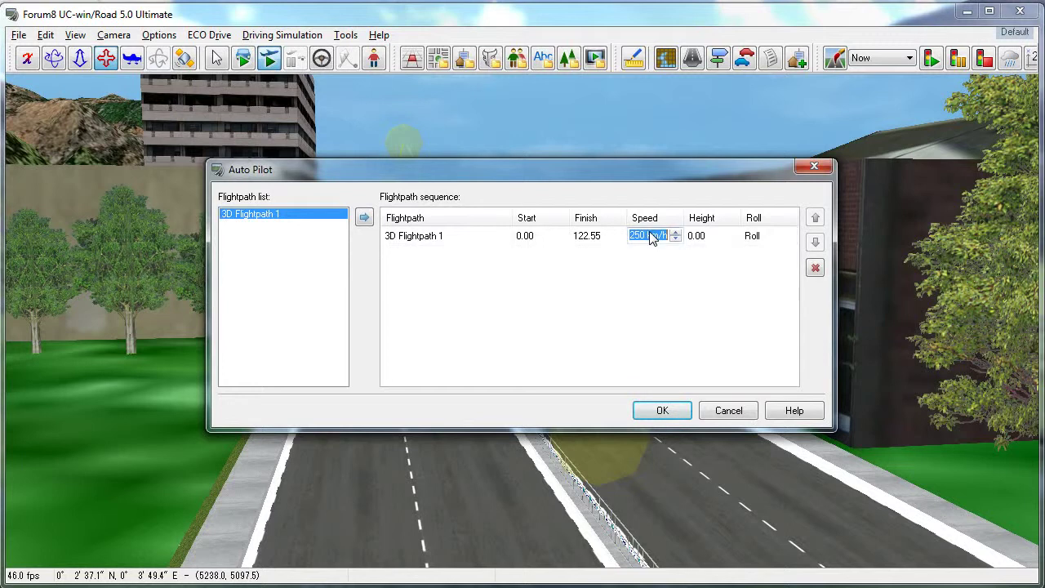
left_click_drag(644, 235, 621, 235)
type("30")
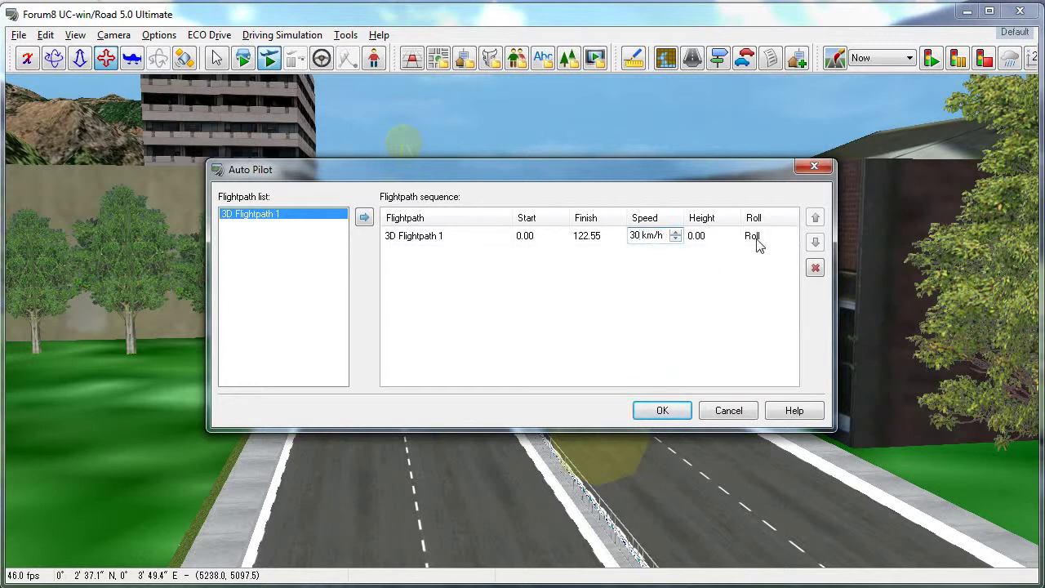
left_click(758, 241)
left_click(776, 238)
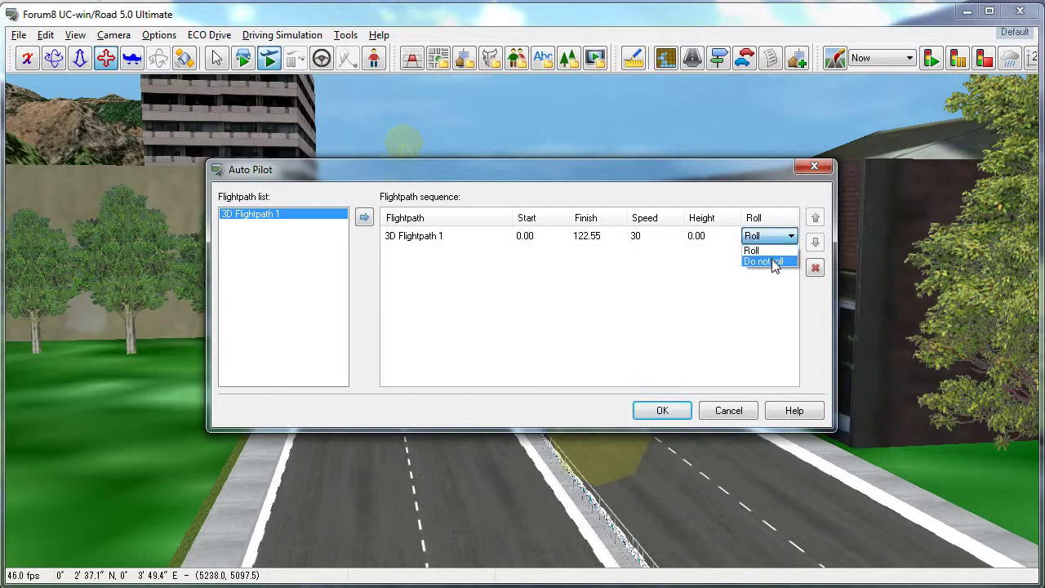
left_click(774, 262)
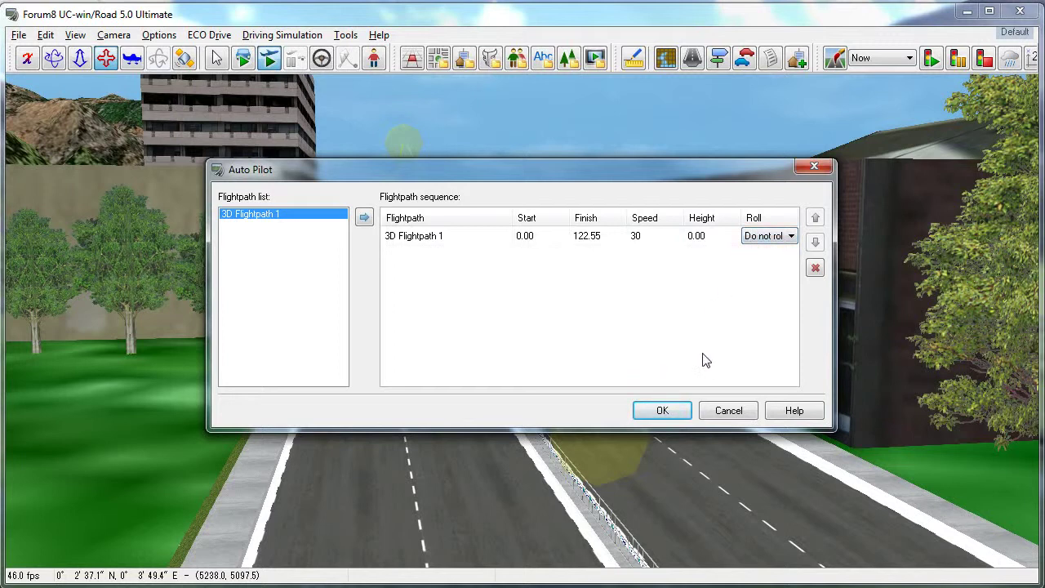
left_click(661, 409)
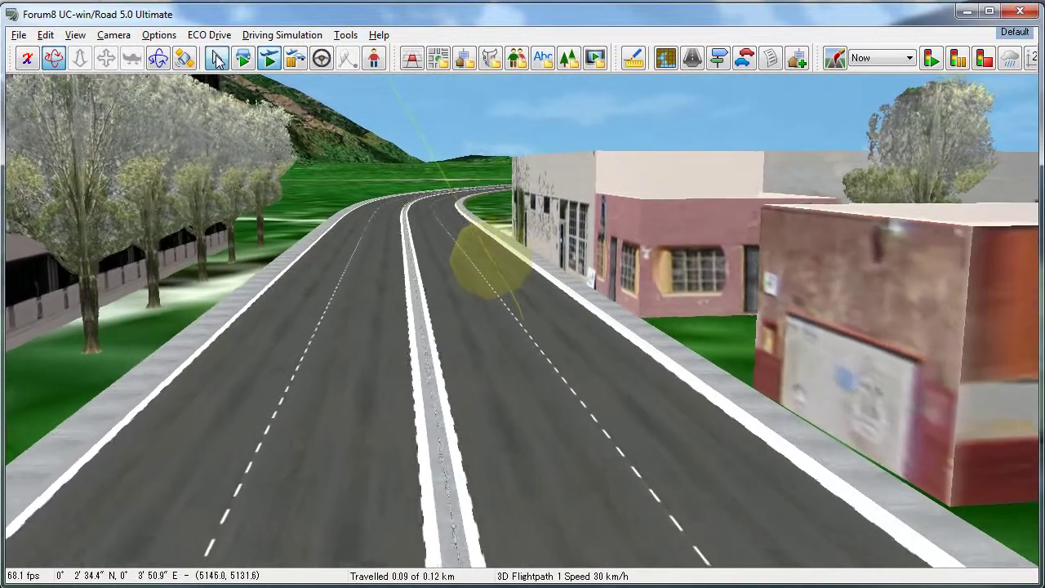
- Stop the flyby, move the camera into the left lane looking down the road, then show Plan view
left_click(217, 60)
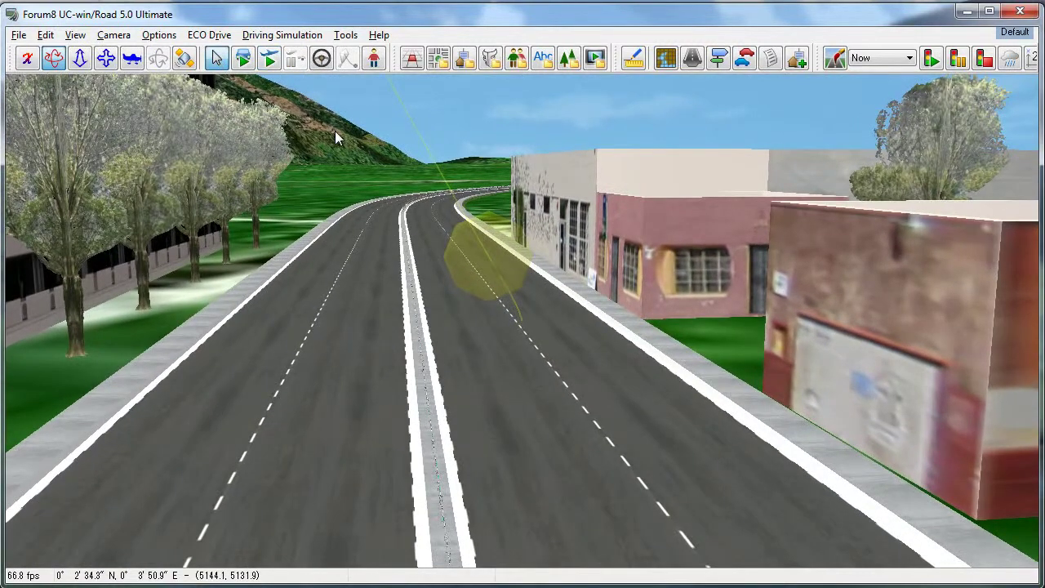
key("Up")
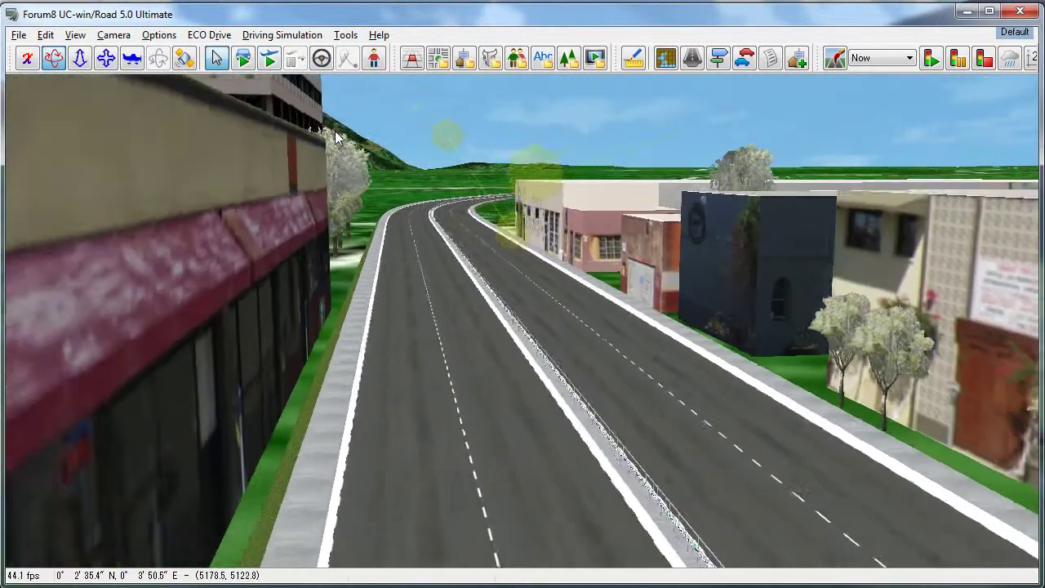
key("Right")
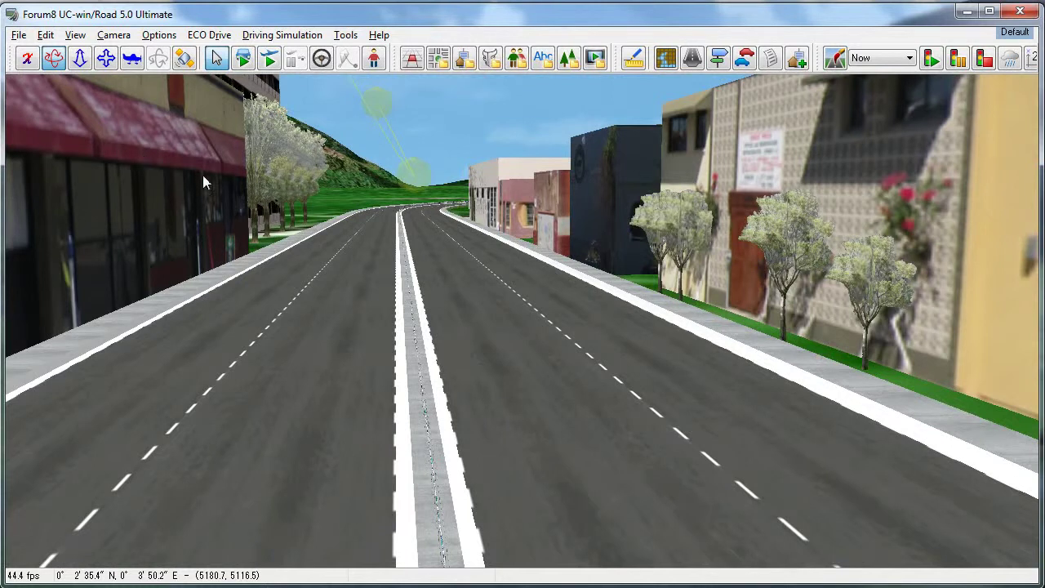
left_click_drag(203, 175, 227, 169)
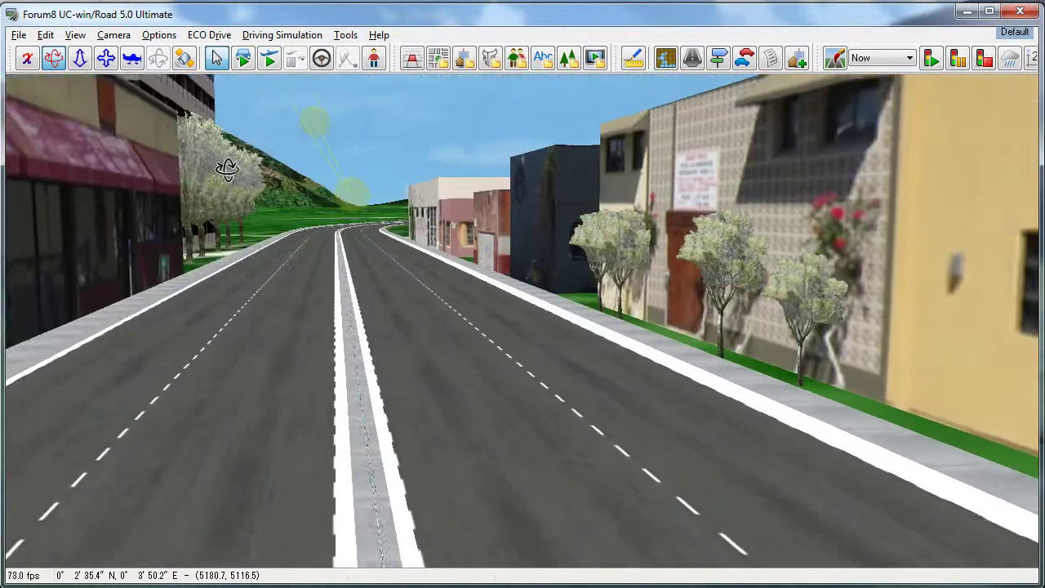
key("Left")
key("Up")
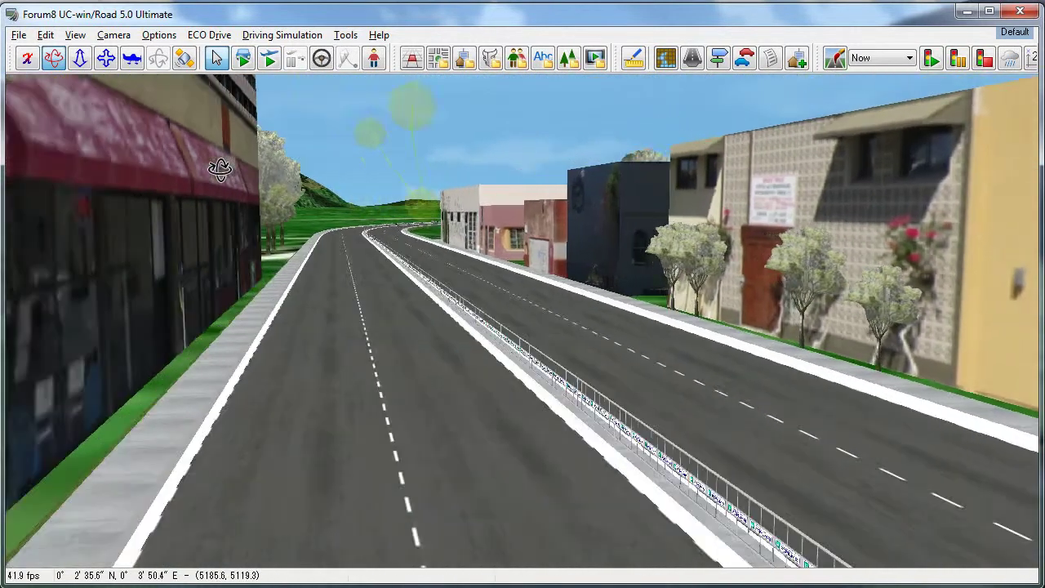
key("Page_Up")
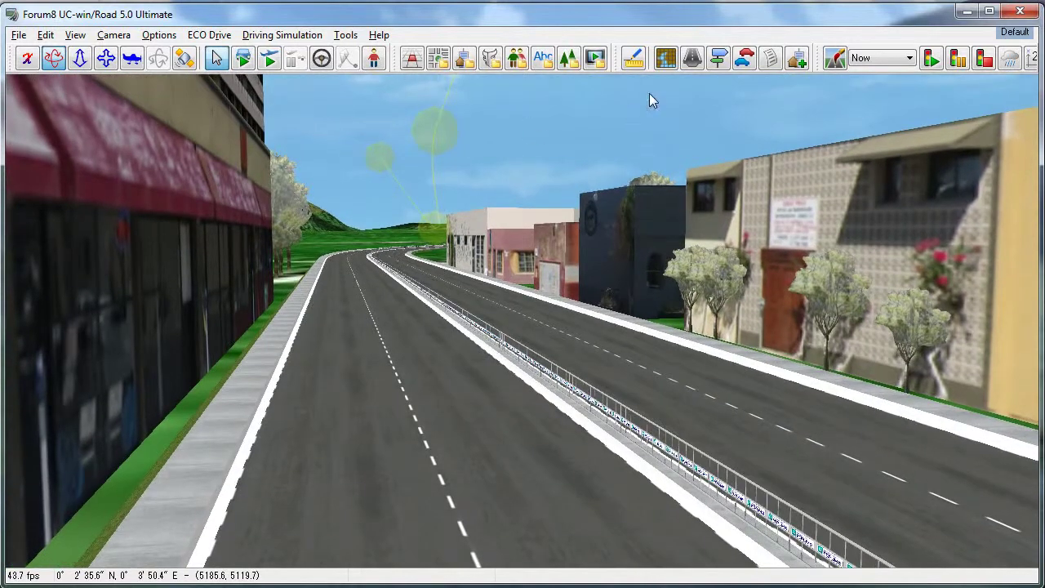
left_click(665, 57)
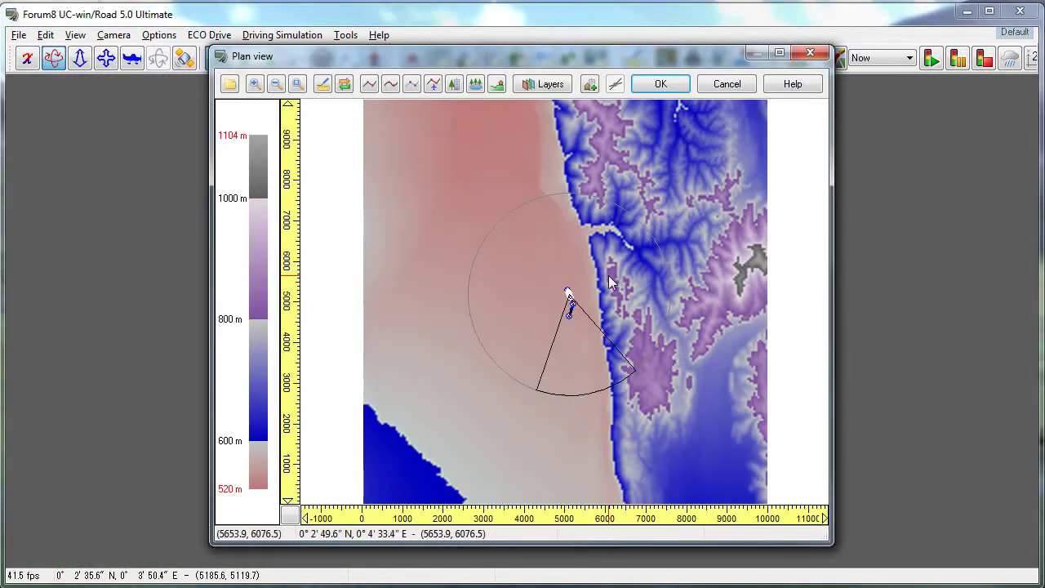
- Zoom the plan view onto the road and edit 3D Flightpath 1's vertical curve
left_click_drag(570, 281, 533, 318)
left_click_drag(610, 262, 509, 333)
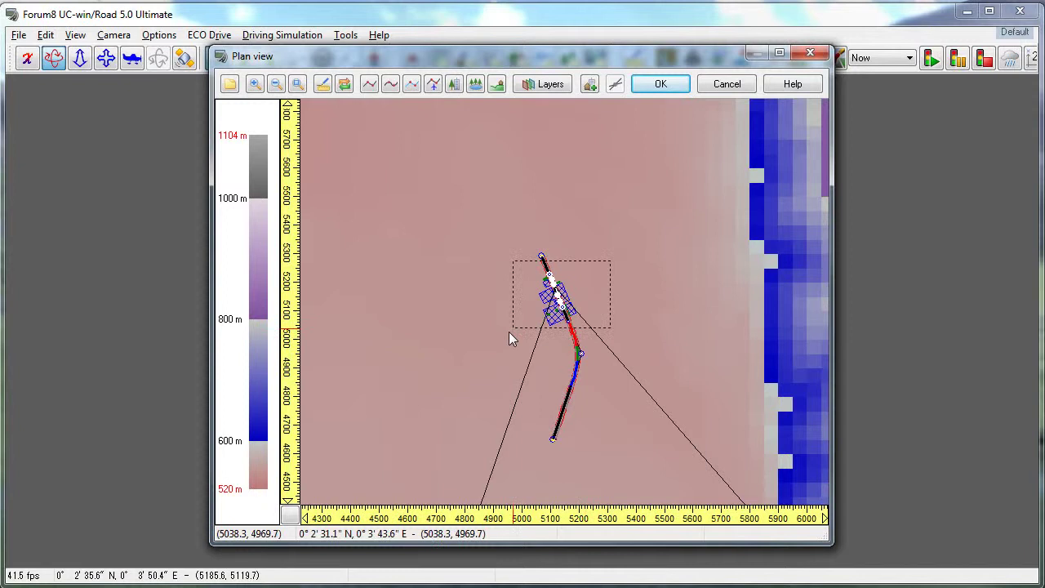
left_click_drag(697, 226, 477, 347)
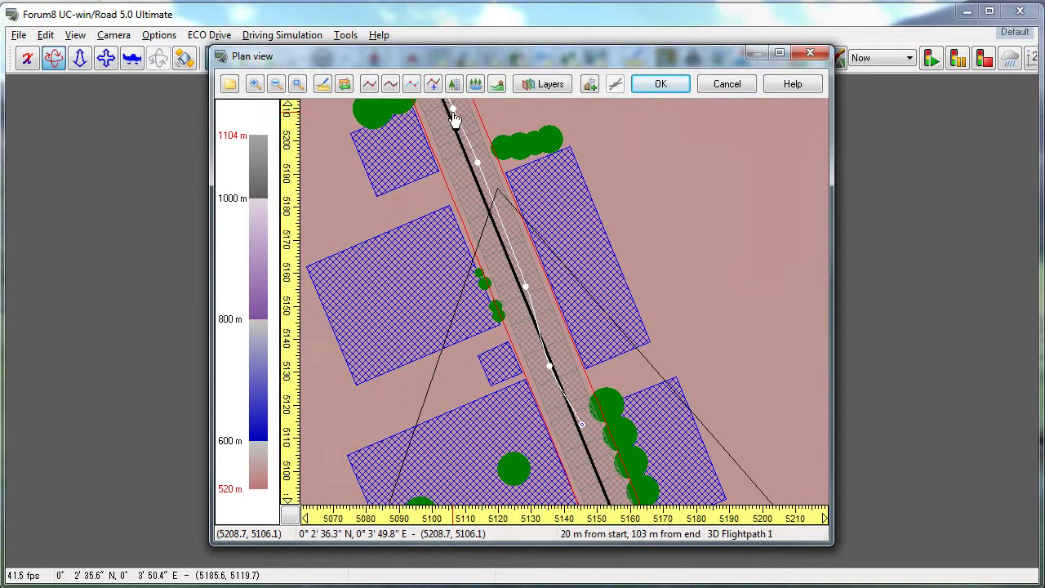
right_click(505, 234)
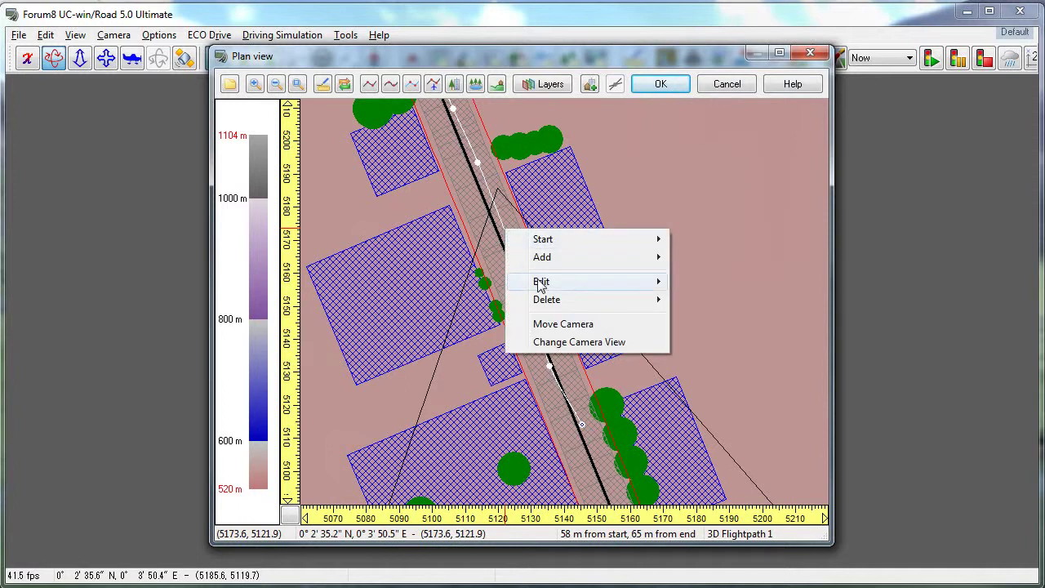
mouse_move(540, 285)
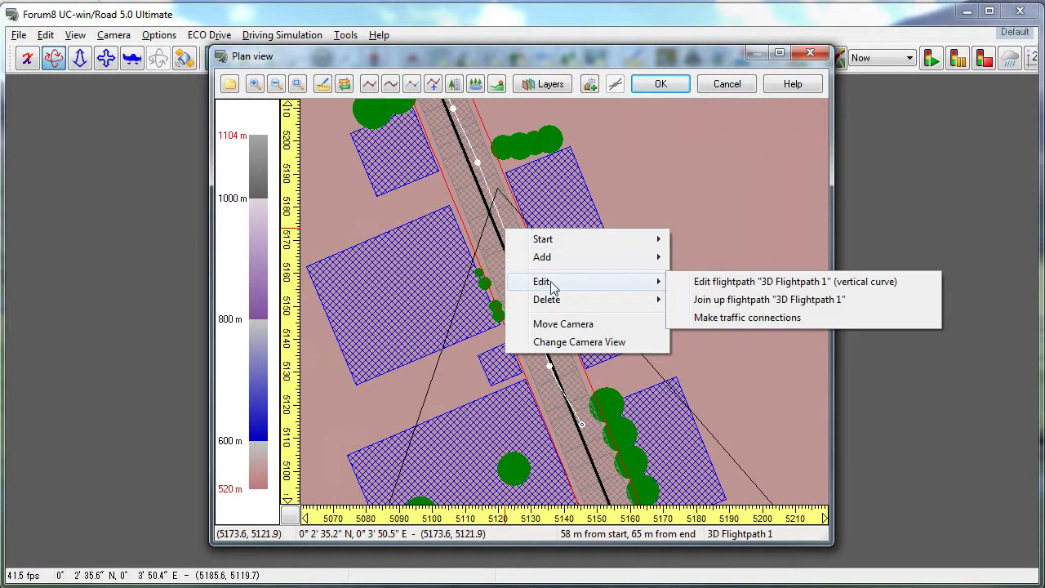
left_click(699, 282)
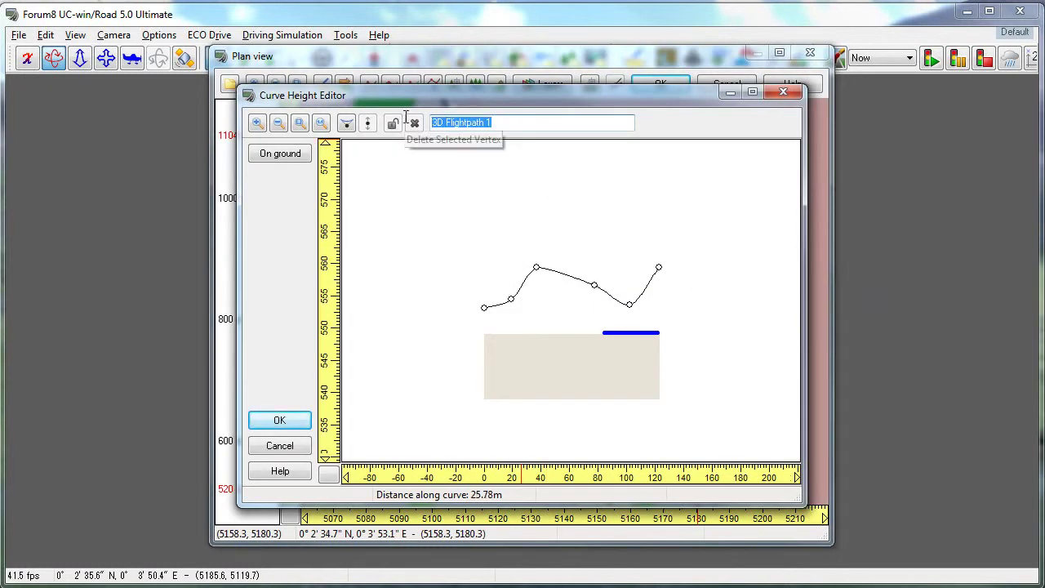
- Name the flightpath 'Road Flyby', lower its peak and end vertices, then set it on ground
type("Road Flyby")
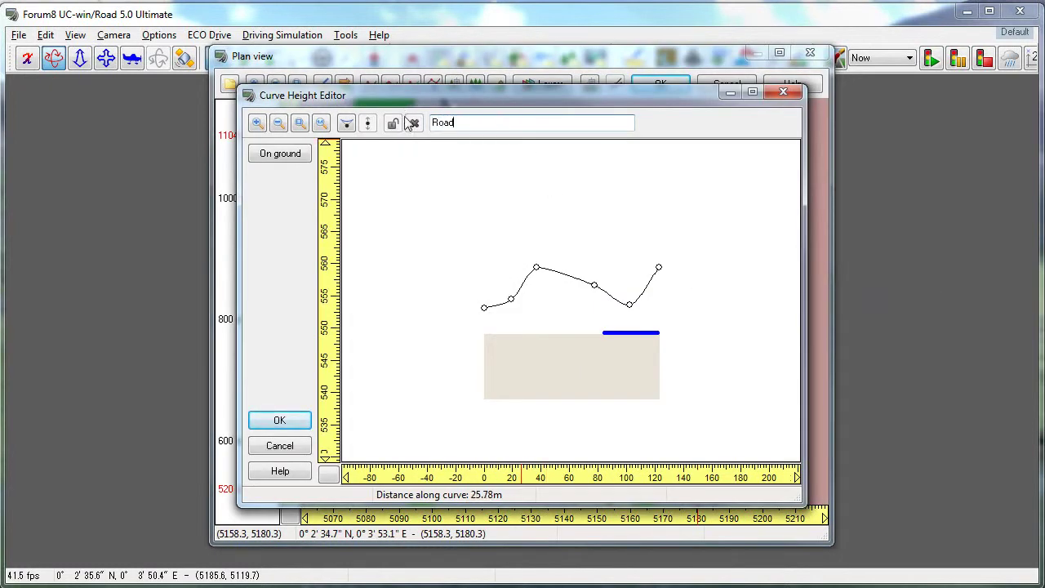
left_click(536, 269)
left_click_drag(539, 273, 597, 296)
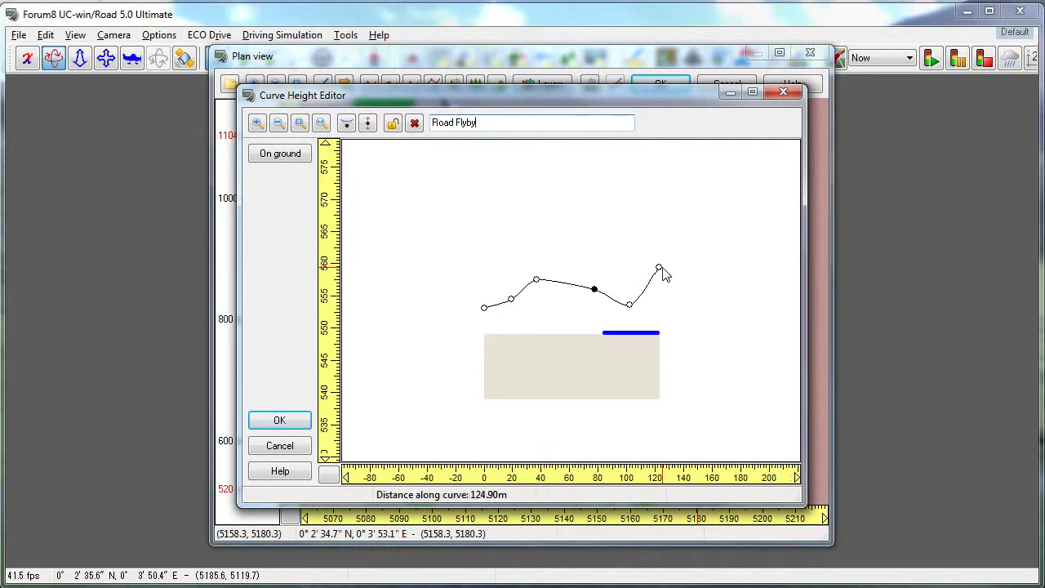
left_click_drag(659, 269, 661, 289)
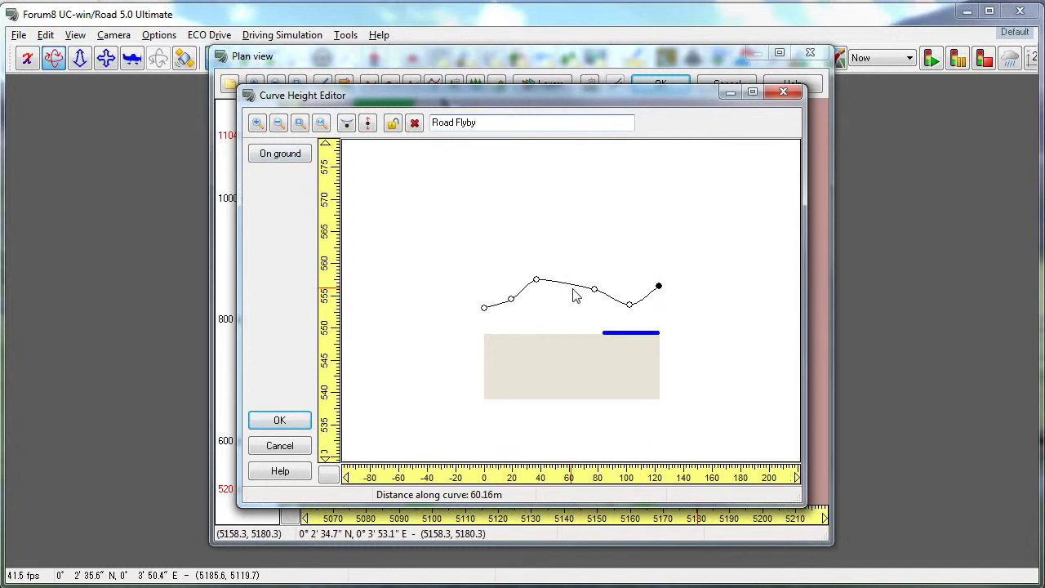
left_click(281, 155)
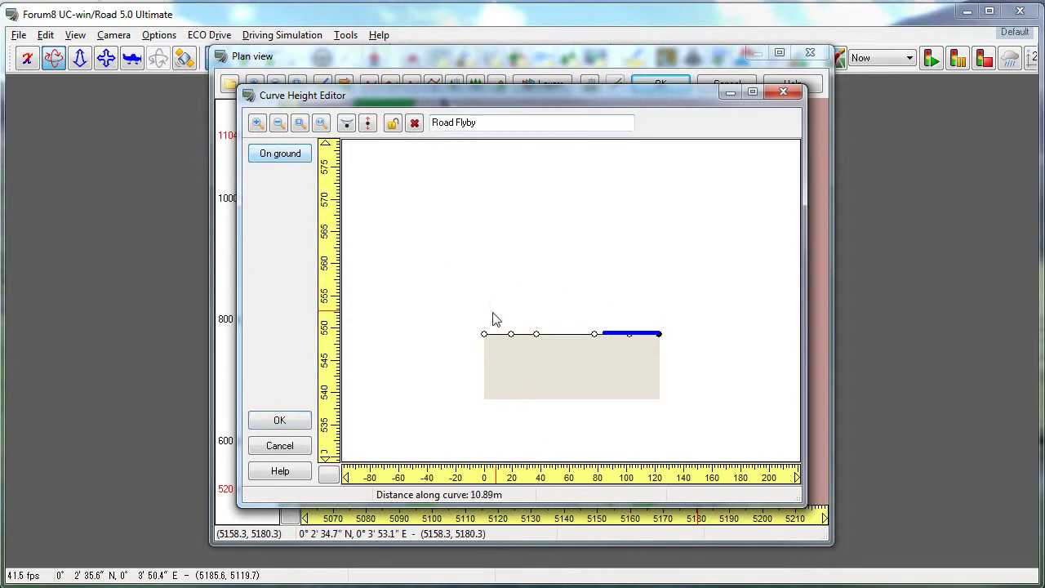